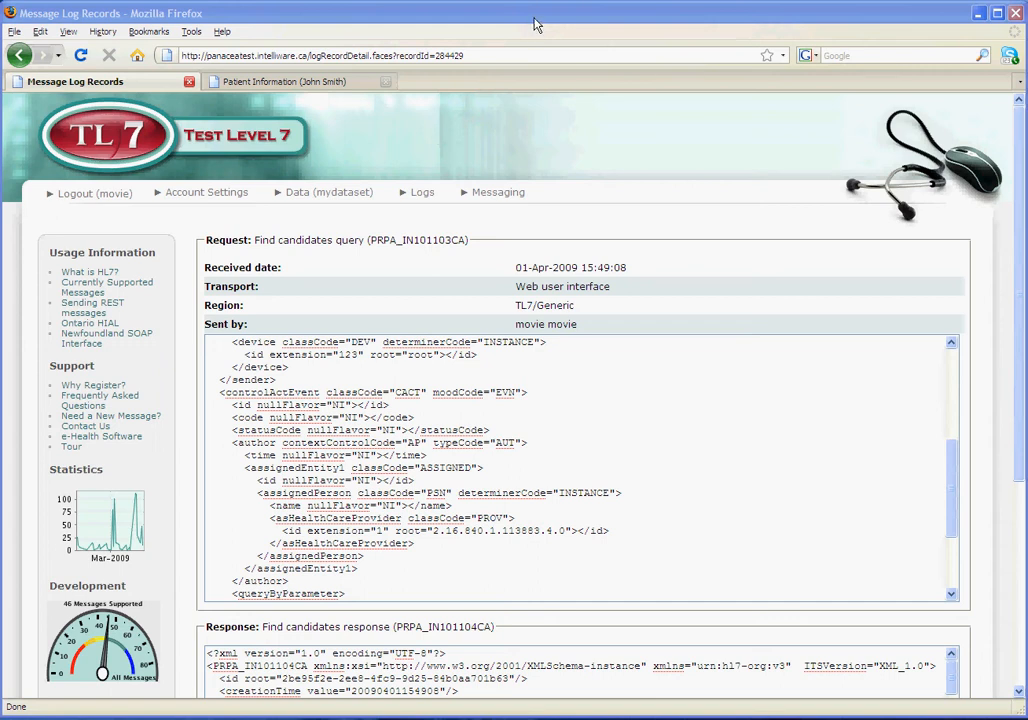
Step: Open the special handling settings of the first person in the dataset's people list
{"action": "left_click", "coordinate": [534, 18]}
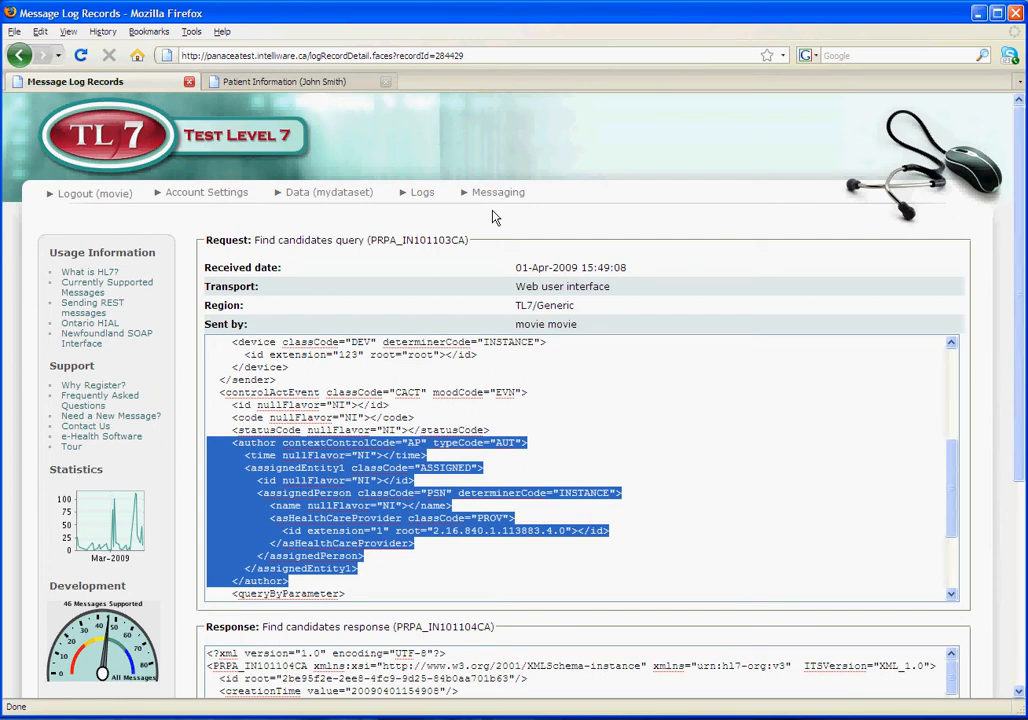
{"action": "left_click", "coordinate": [342, 212]}
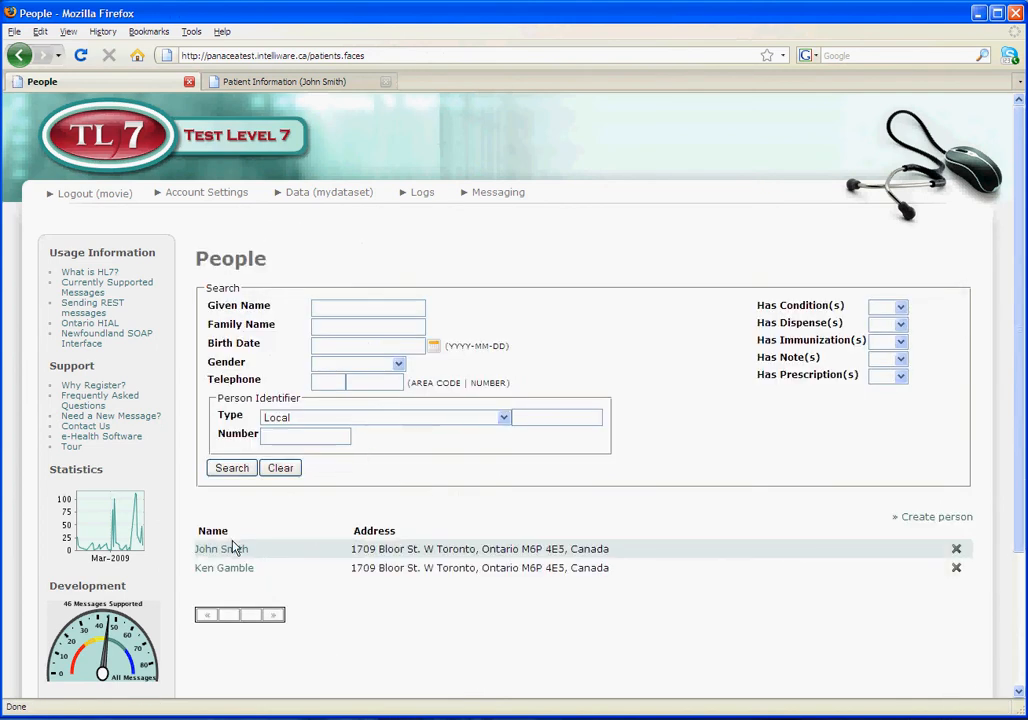
{"action": "left_click", "coordinate": [232, 550]}
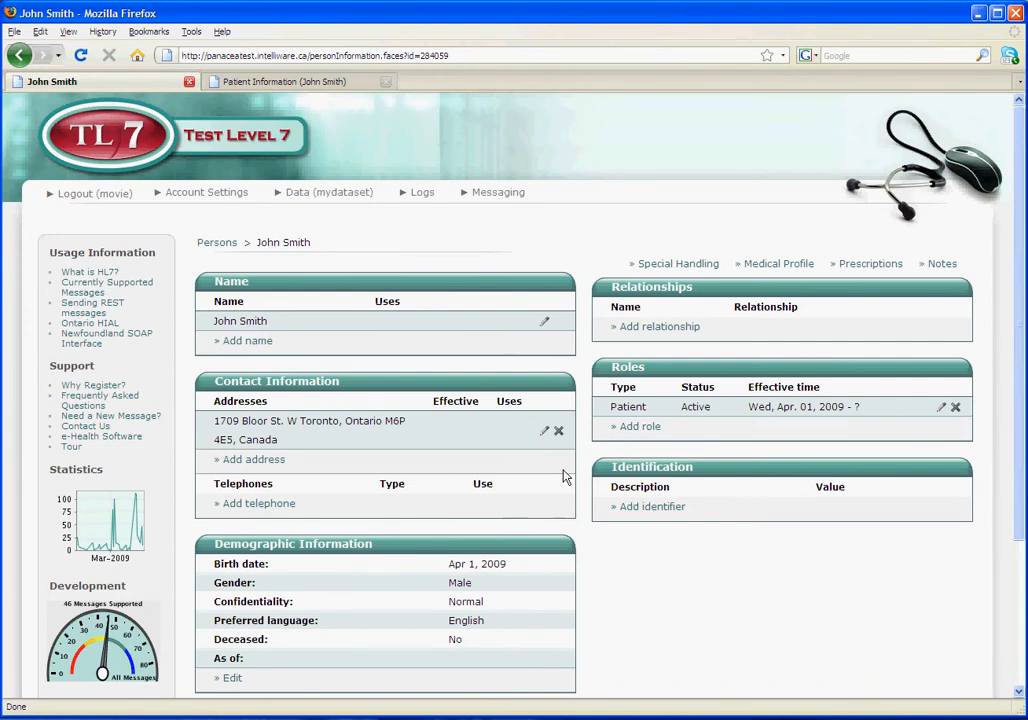
{"action": "left_click", "coordinate": [679, 264]}
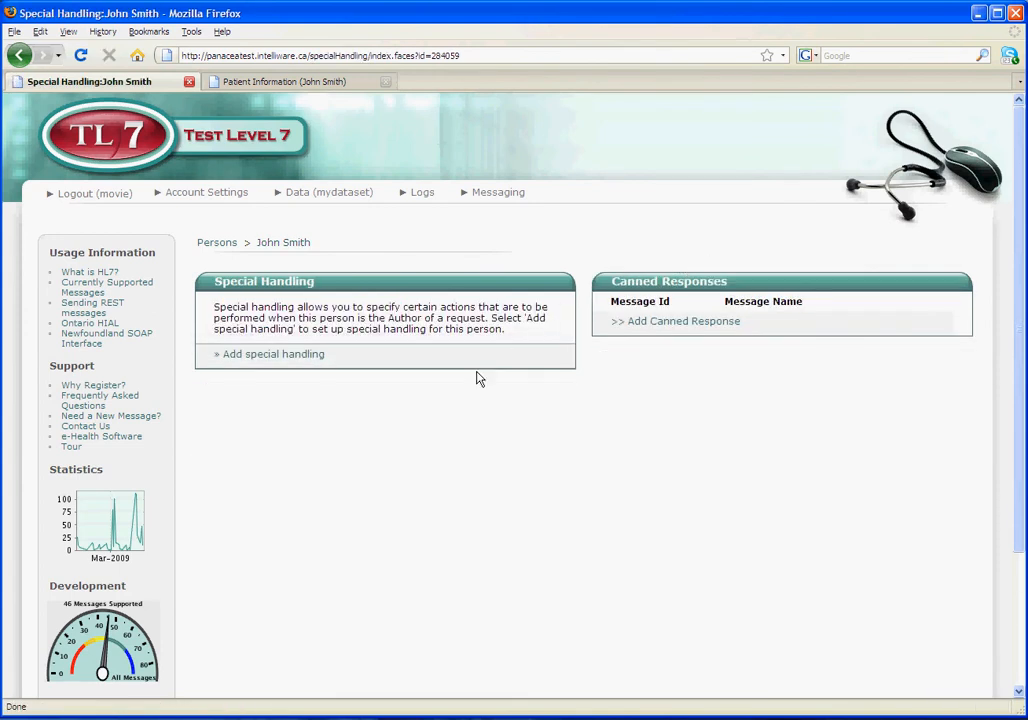
Step: Add special handling of type HTTP error with code 404 and a processing delay of 10 seconds, and save it
{"action": "left_click", "coordinate": [301, 356]}
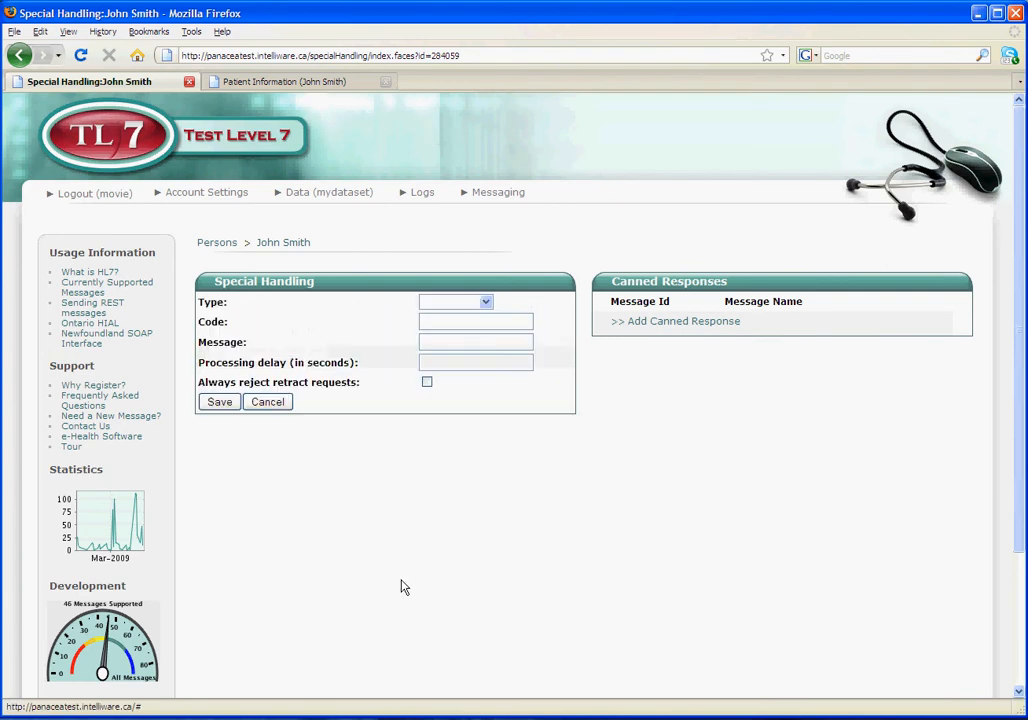
{"action": "left_click", "coordinate": [487, 302]}
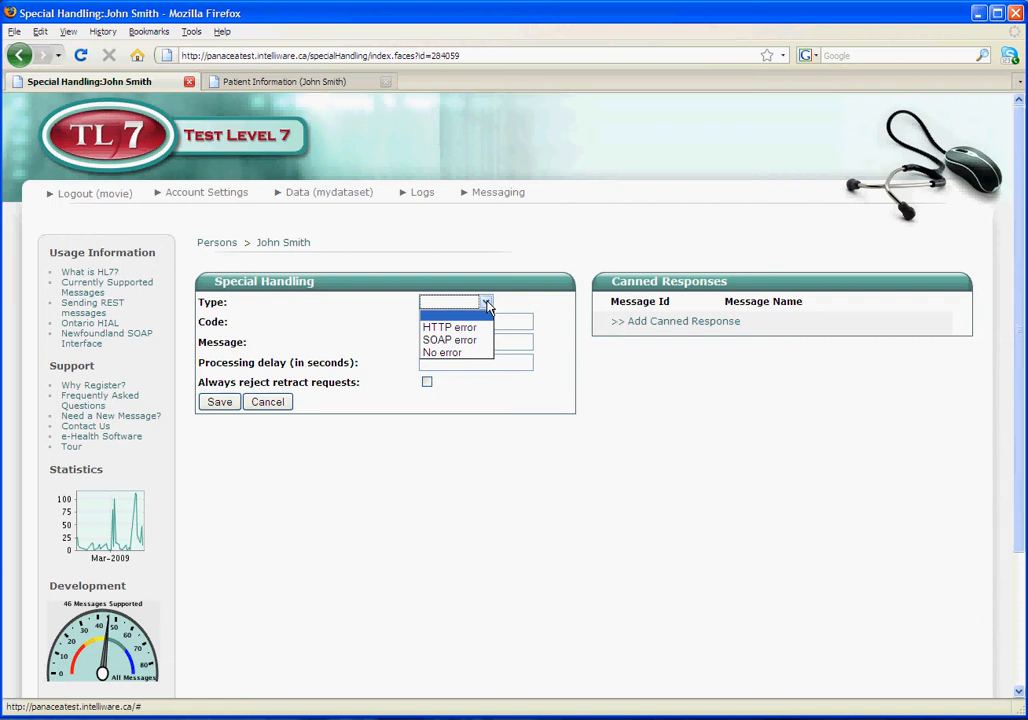
{"action": "left_click", "coordinate": [484, 328]}
{"action": "left_click", "coordinate": [480, 322]}
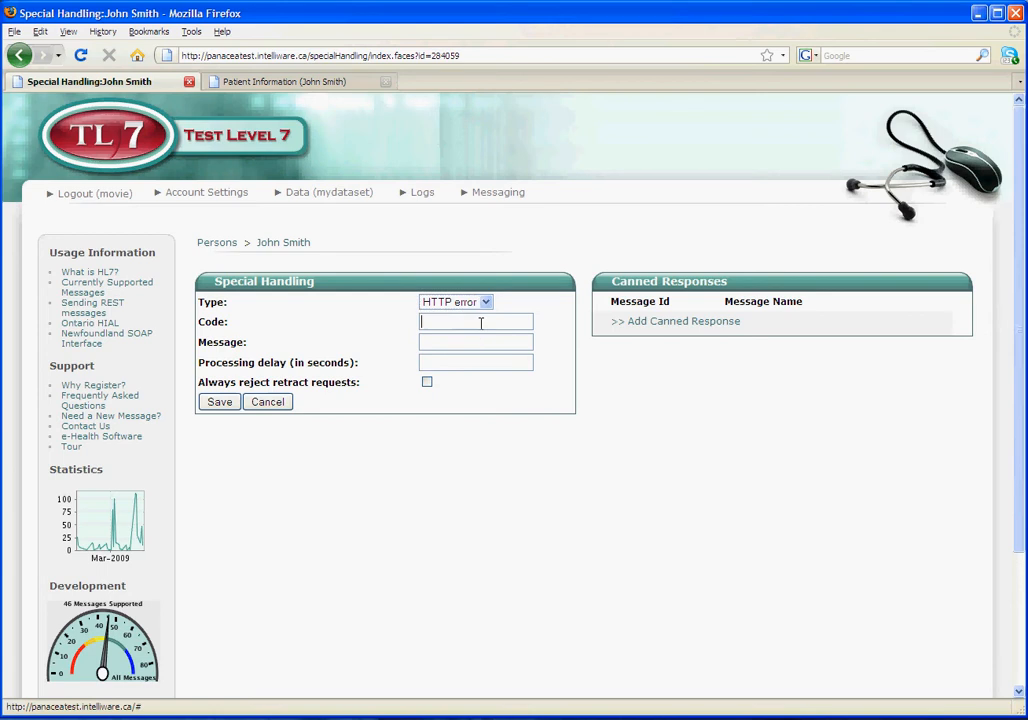
{"action": "type", "text": "404"}
{"action": "left_click", "coordinate": [438, 358]}
{"action": "type", "text": "10"}
{"action": "left_click", "coordinate": [222, 403]}
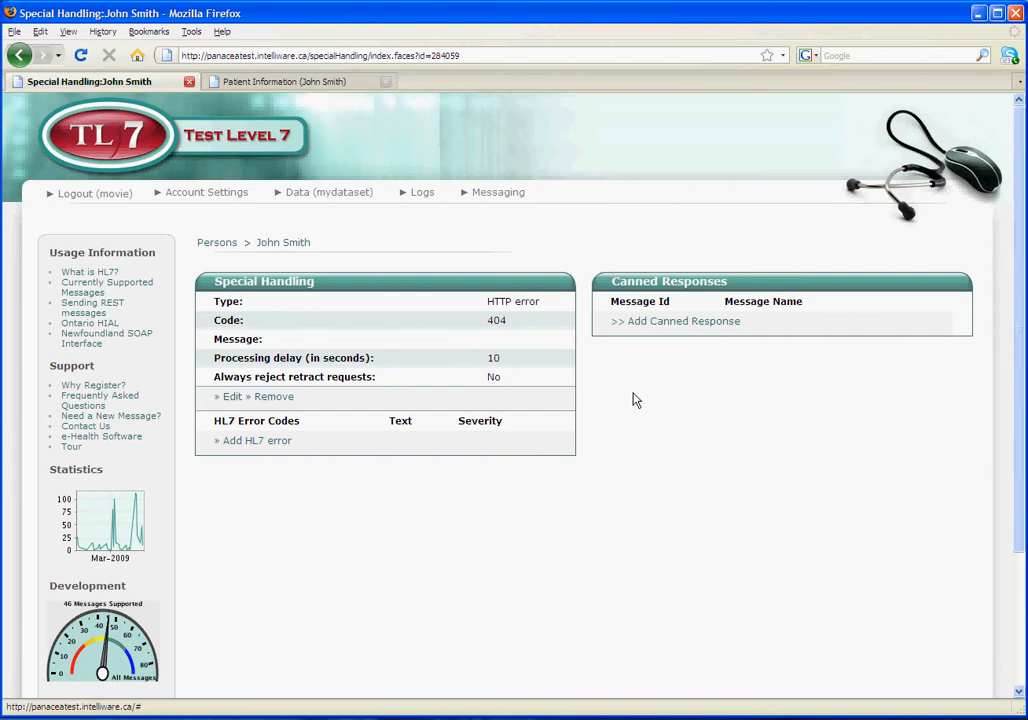
Step: Add and save a canned response for Find candidates query (PRPA_IN101103CA) with the response text <someXML/>
{"action": "left_click", "coordinate": [658, 325]}
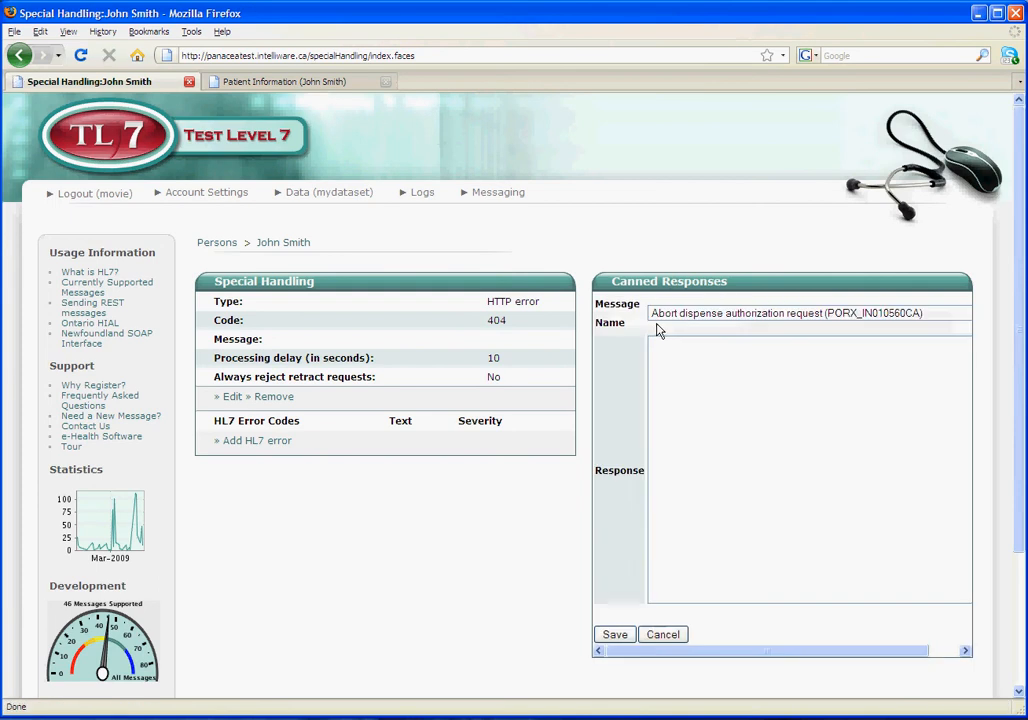
{"action": "left_click", "coordinate": [684, 313]}
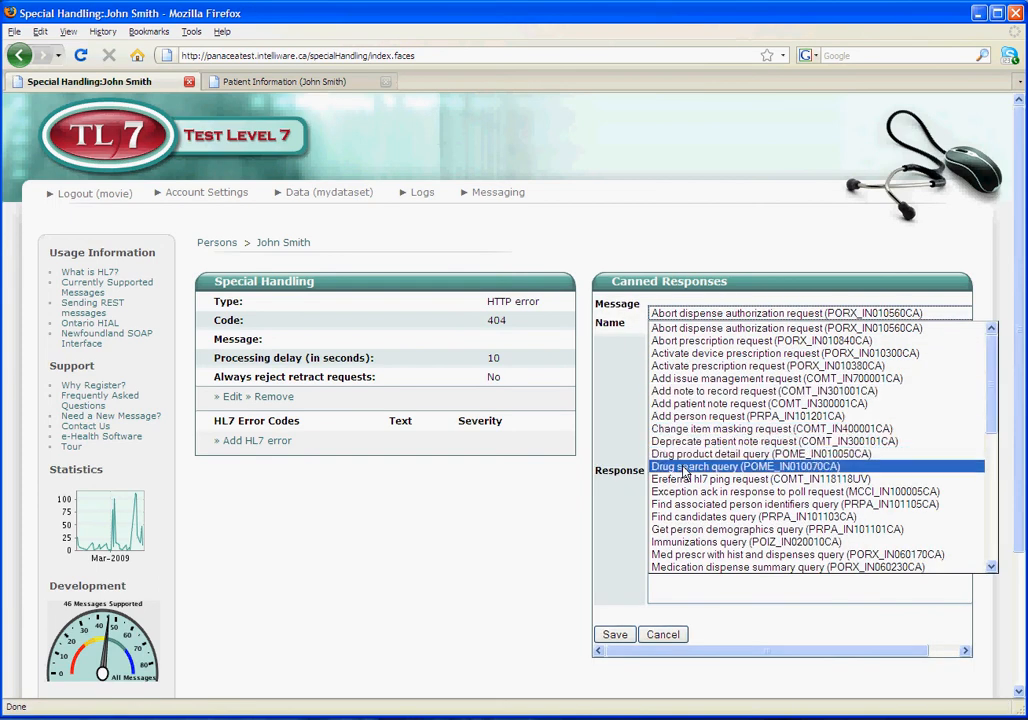
{"action": "left_click", "coordinate": [686, 523]}
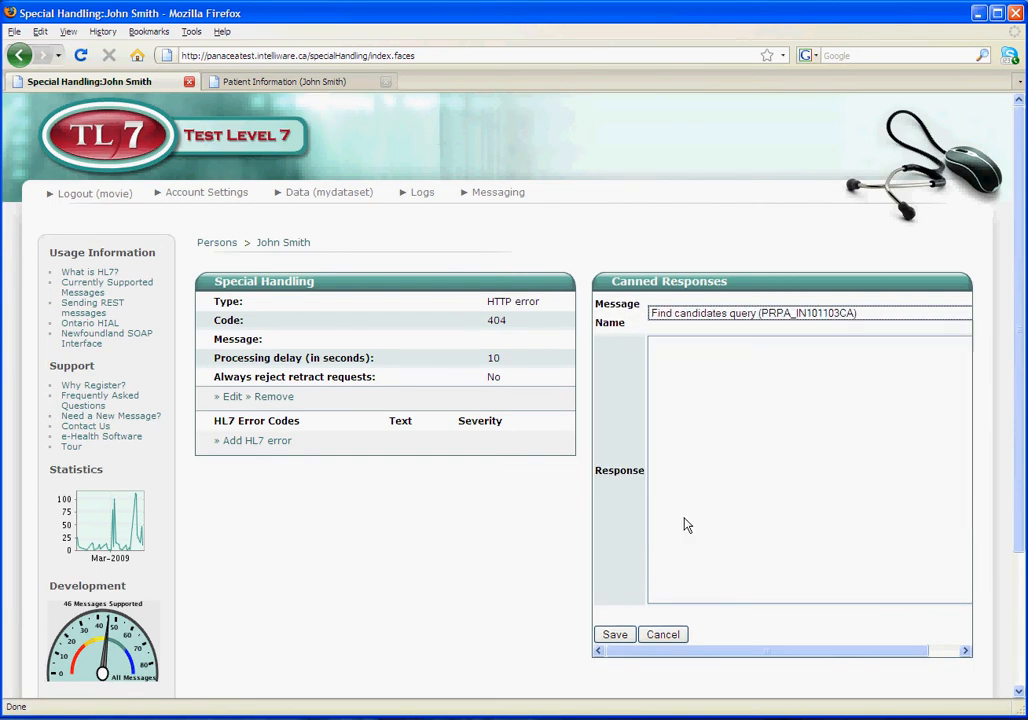
{"action": "left_click", "coordinate": [733, 402]}
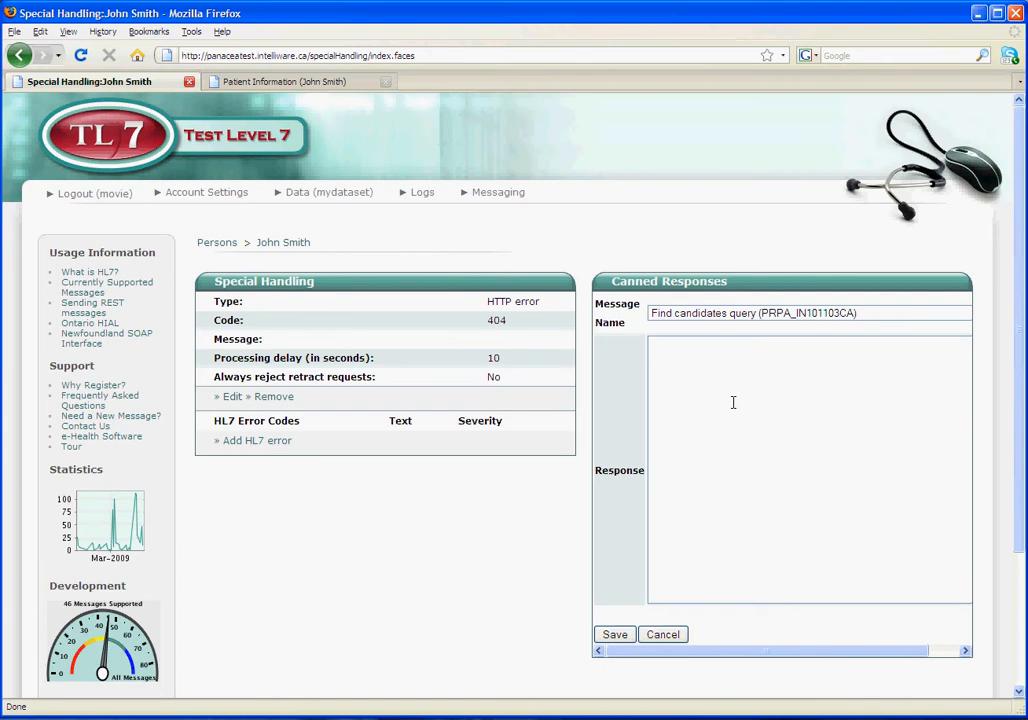
{"action": "type", "text": "<someXML/>"}
{"action": "left_click", "coordinate": [630, 641]}
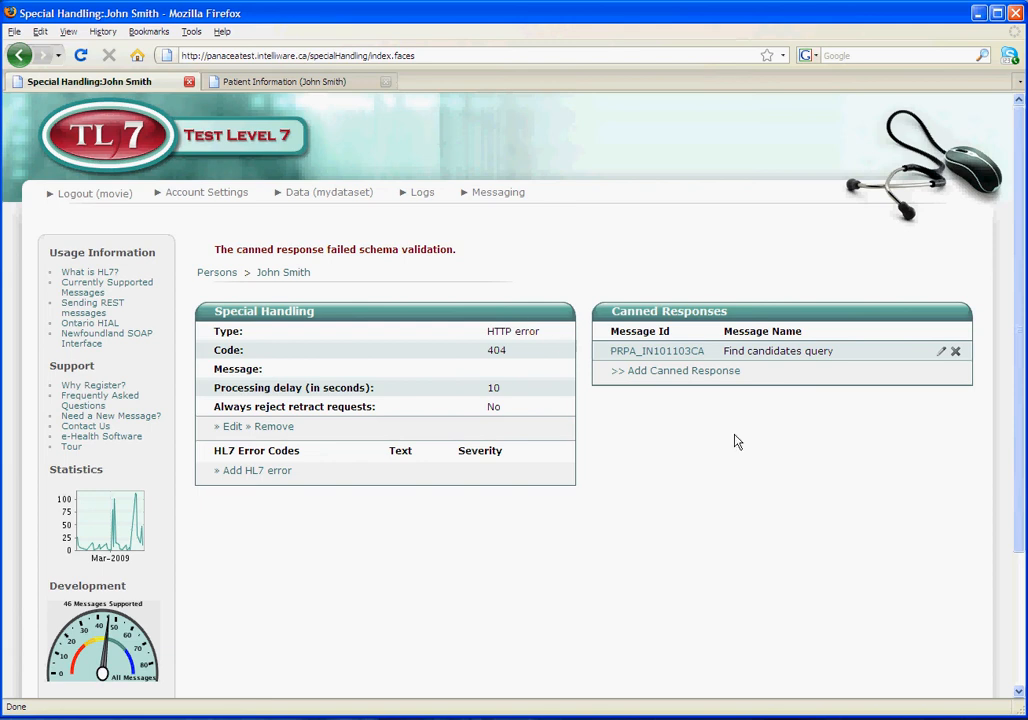
Step: Start a new issue trigger with Apo-warfarin as first drug and Aspirin - Children's Size - Tablets as second drug
{"action": "mouse_move", "coordinate": [308, 199]}
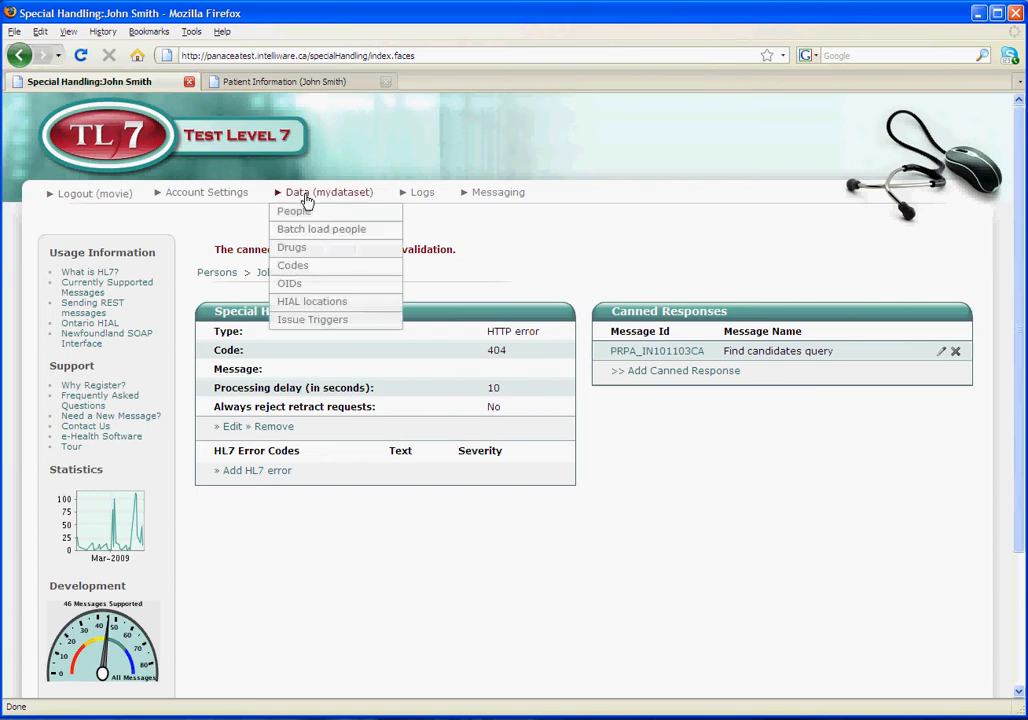
{"action": "left_click", "coordinate": [308, 320]}
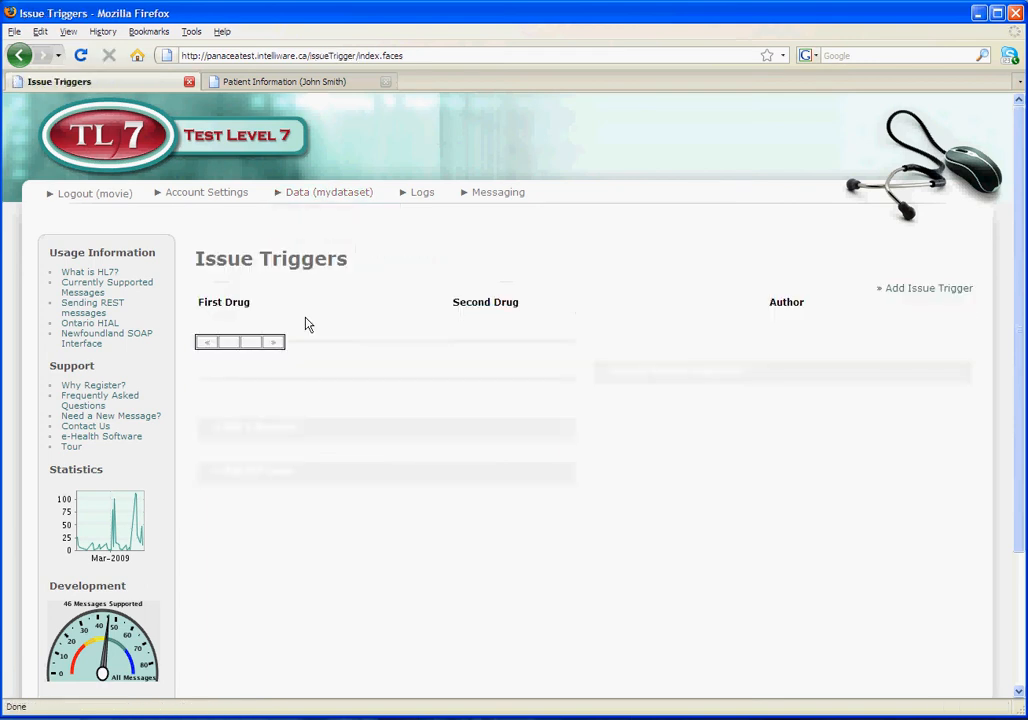
{"action": "left_click", "coordinate": [960, 292]}
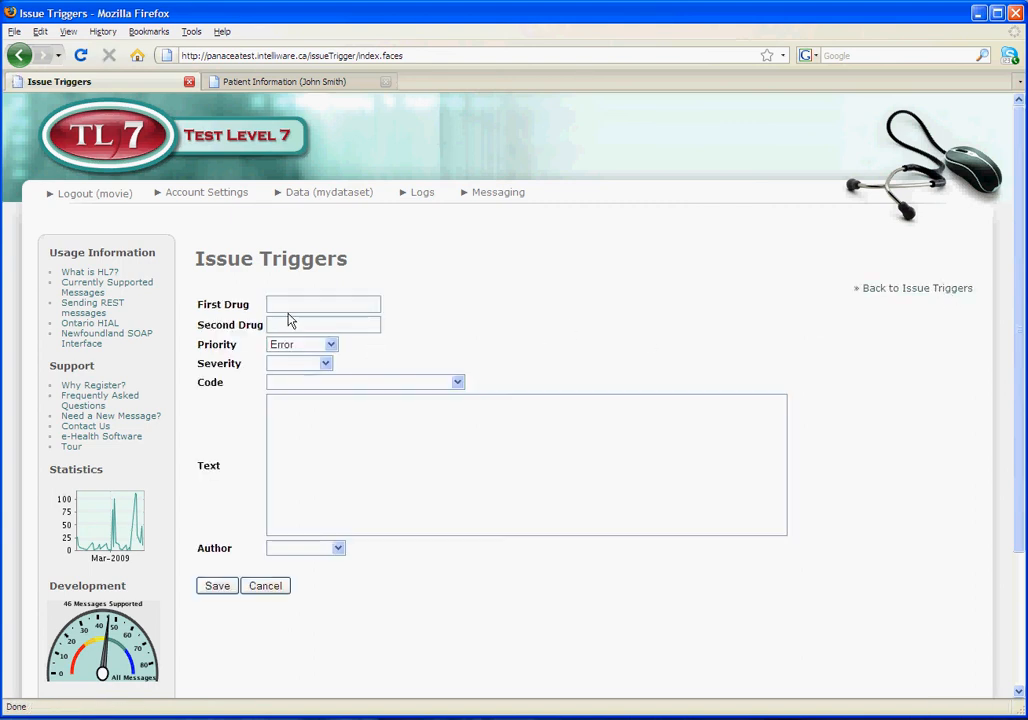
{"action": "left_click", "coordinate": [287, 308]}
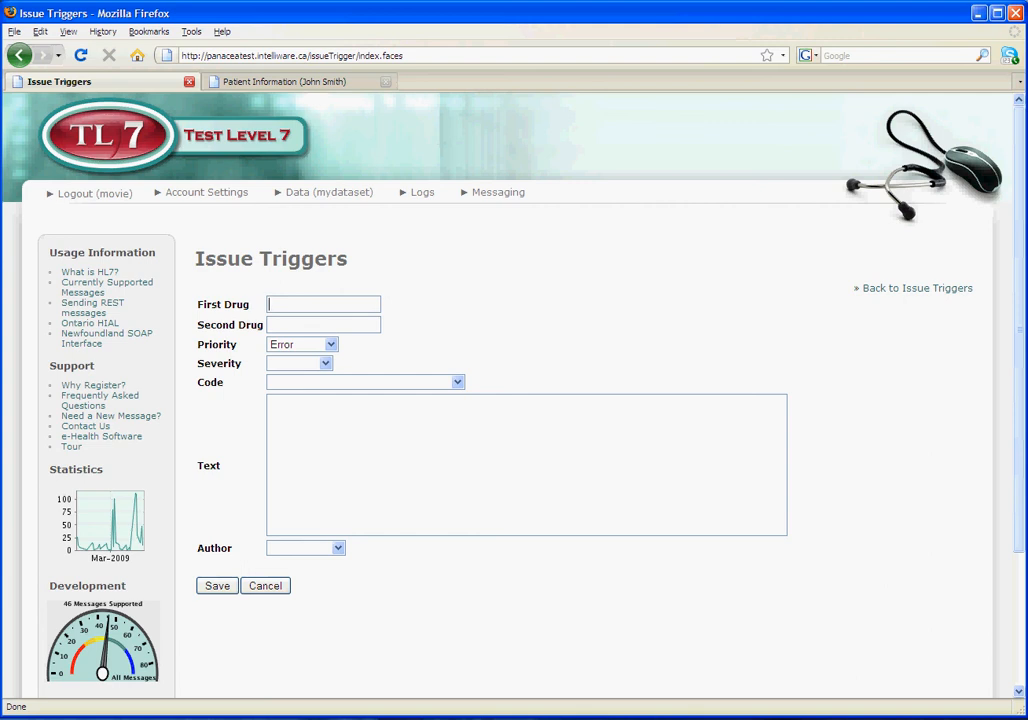
{"action": "type", "text": "warf"}
{"action": "key", "text": "Return"}
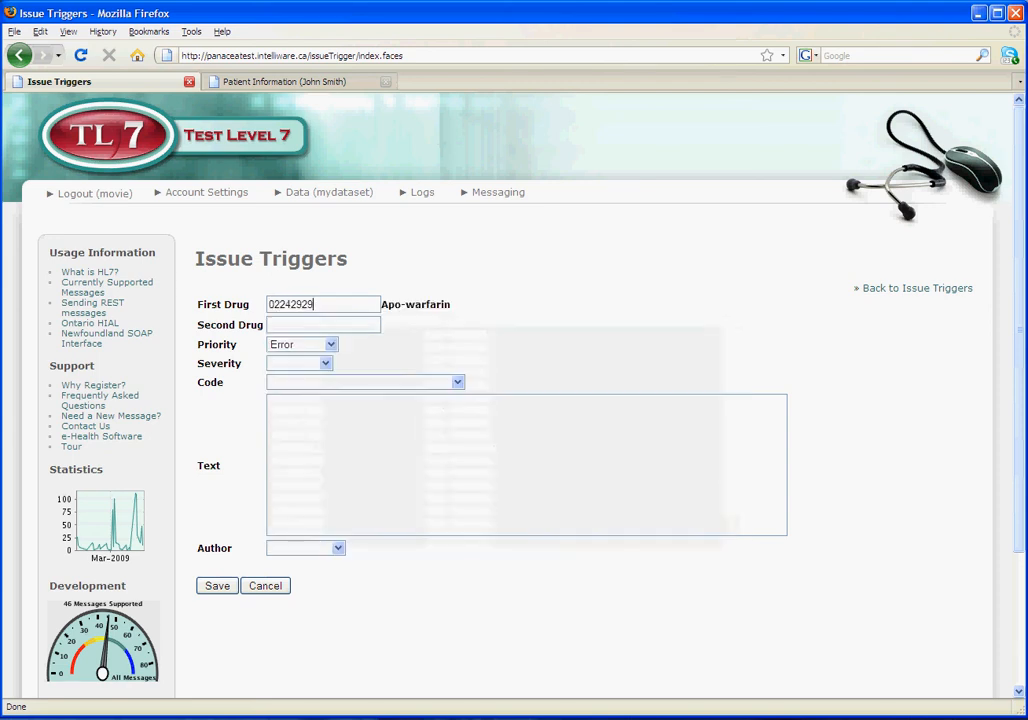
{"action": "left_click", "coordinate": [270, 325]}
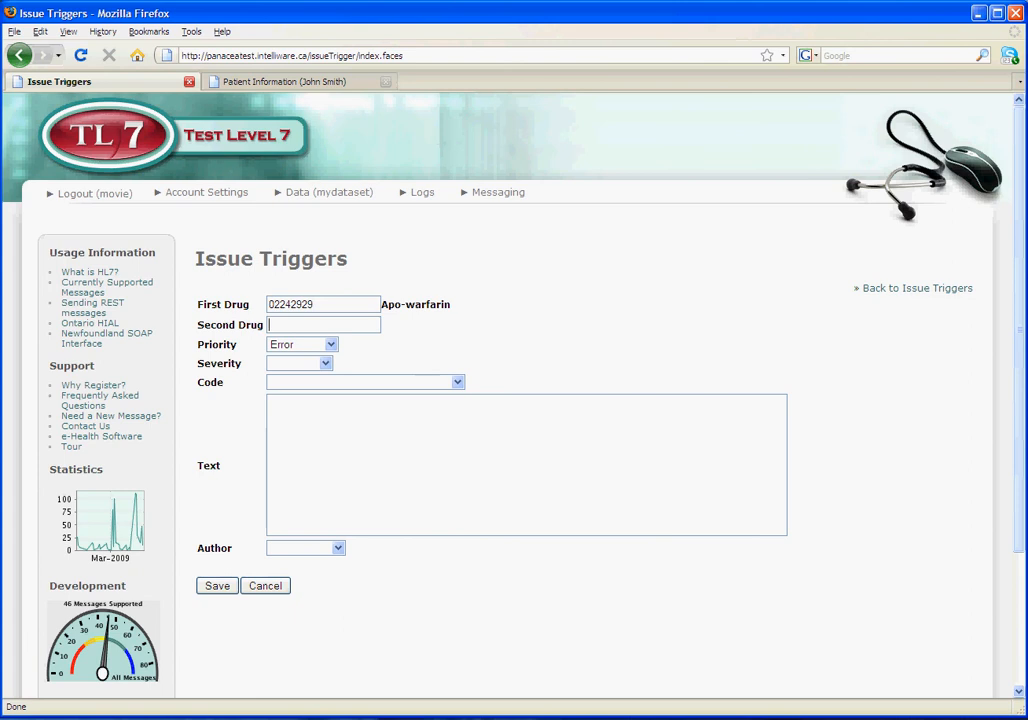
{"action": "type", "text": "aspir"}
{"action": "key", "text": "Return"}
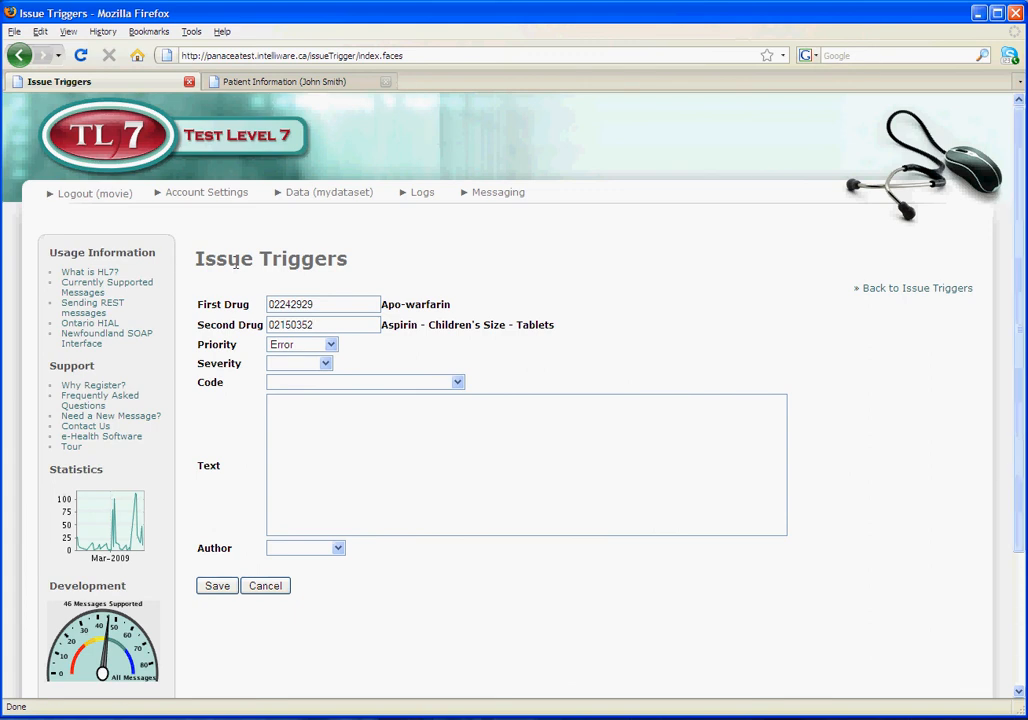
Step: Set the issue trigger's priority to Information, severity to High and code to Reaction alert
{"action": "left_click", "coordinate": [292, 344]}
{"action": "left_click", "coordinate": [303, 369]}
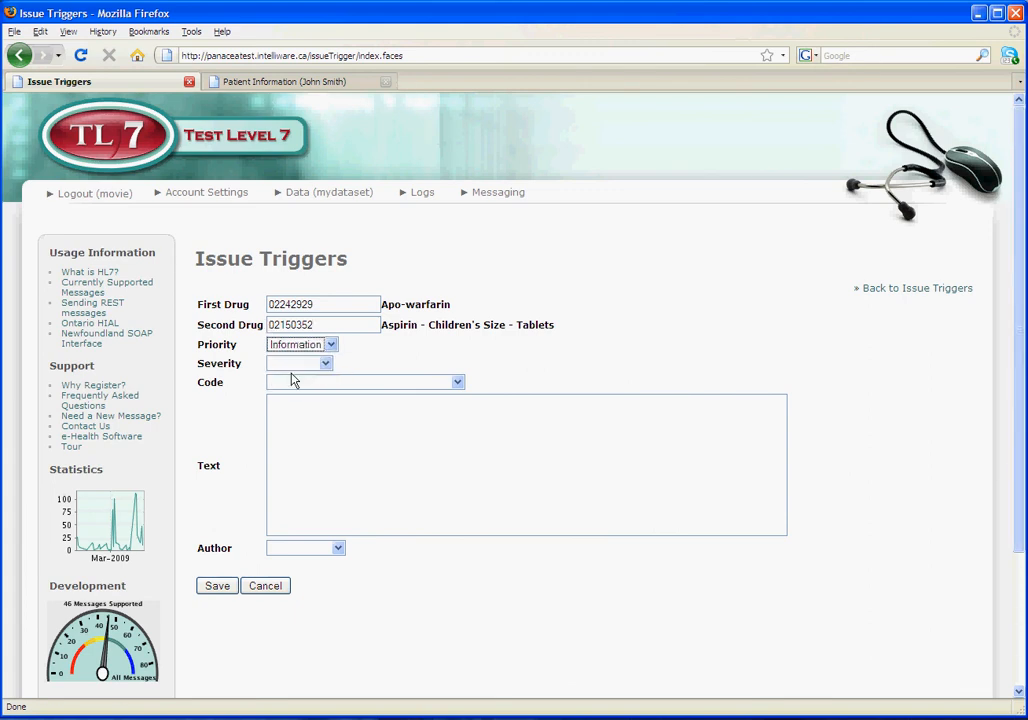
{"action": "left_click", "coordinate": [300, 363]}
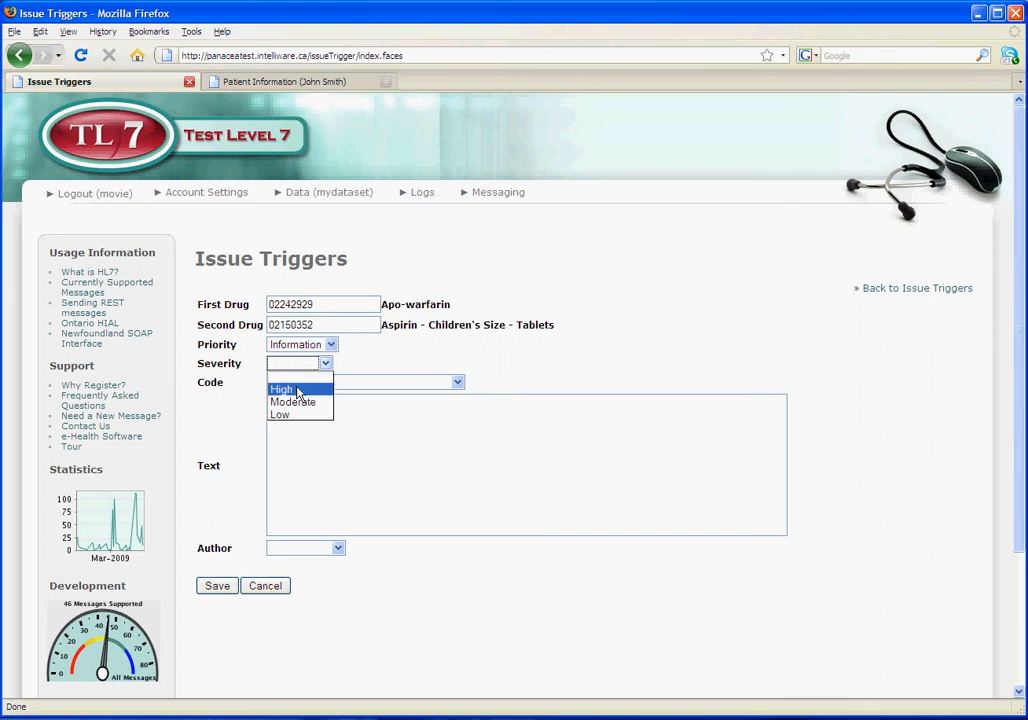
{"action": "left_click", "coordinate": [297, 390]}
{"action": "left_click", "coordinate": [302, 386]}
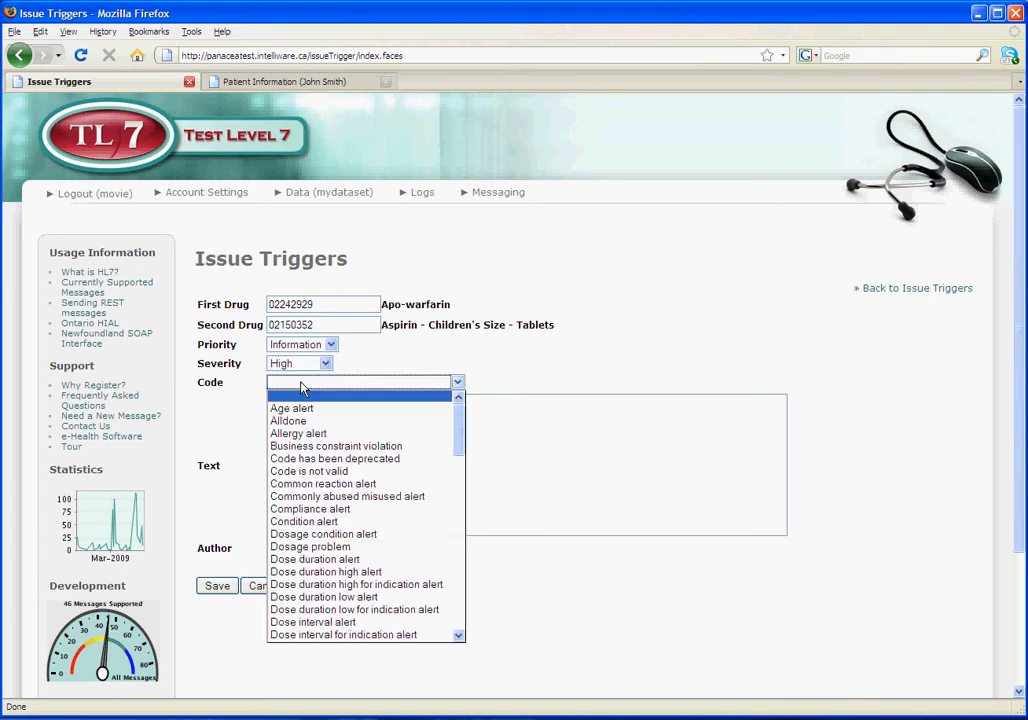
{"action": "scroll", "coordinate": [352, 520], "scroll_direction": "down", "scroll_amount": 9}
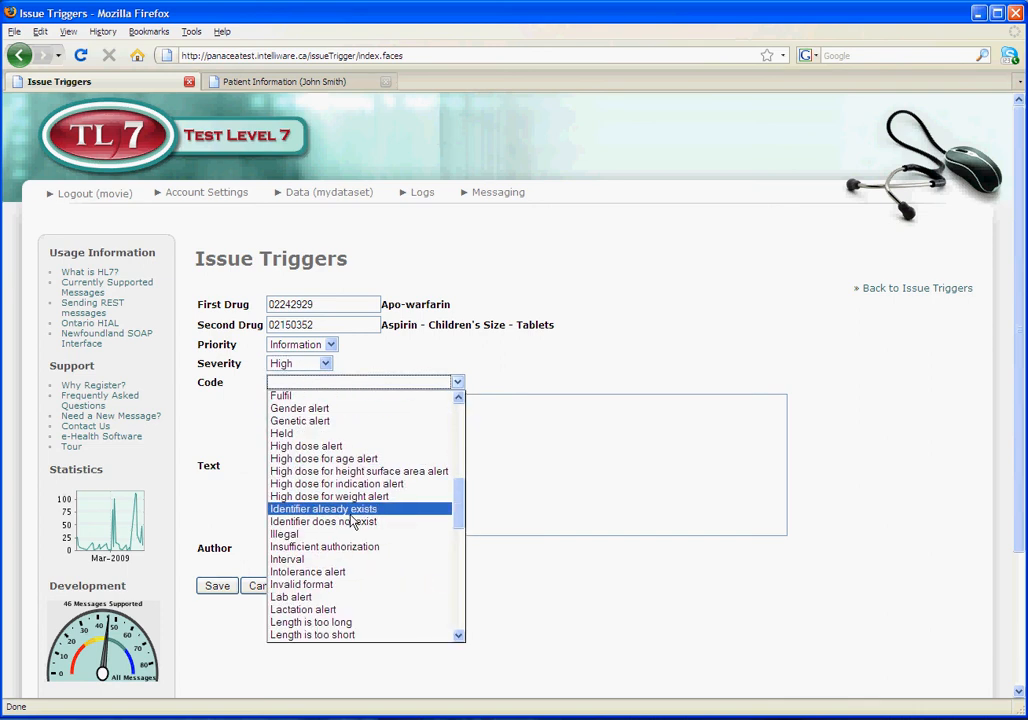
{"action": "scroll", "coordinate": [352, 522], "scroll_direction": "down", "scroll_amount": 6}
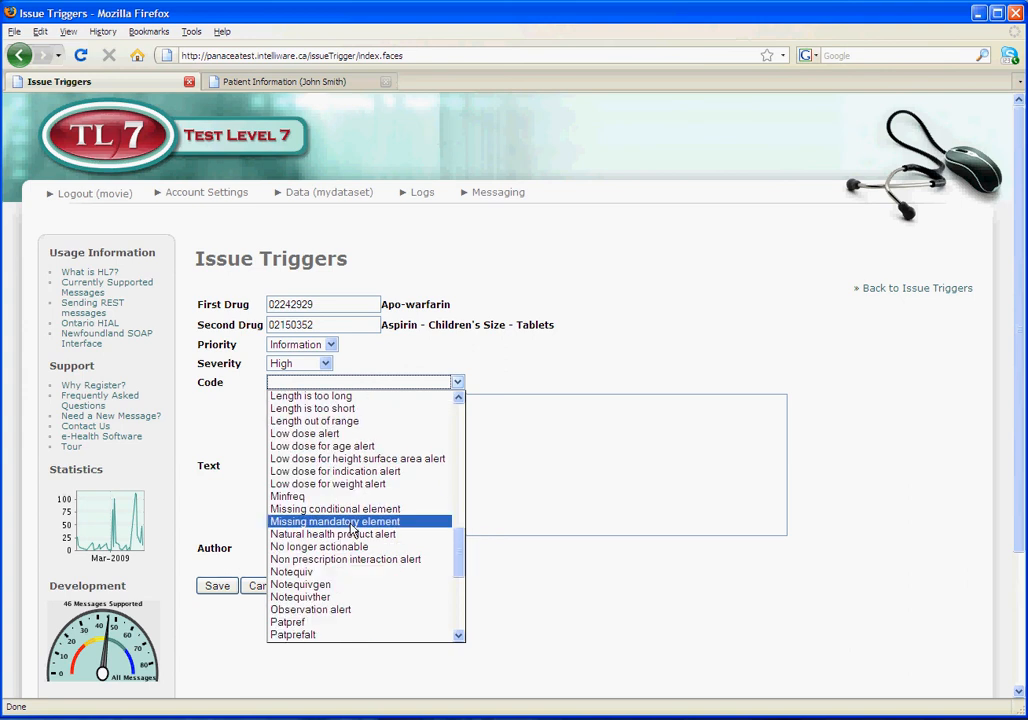
{"action": "scroll", "coordinate": [352, 527], "scroll_direction": "down", "scroll_amount": 3}
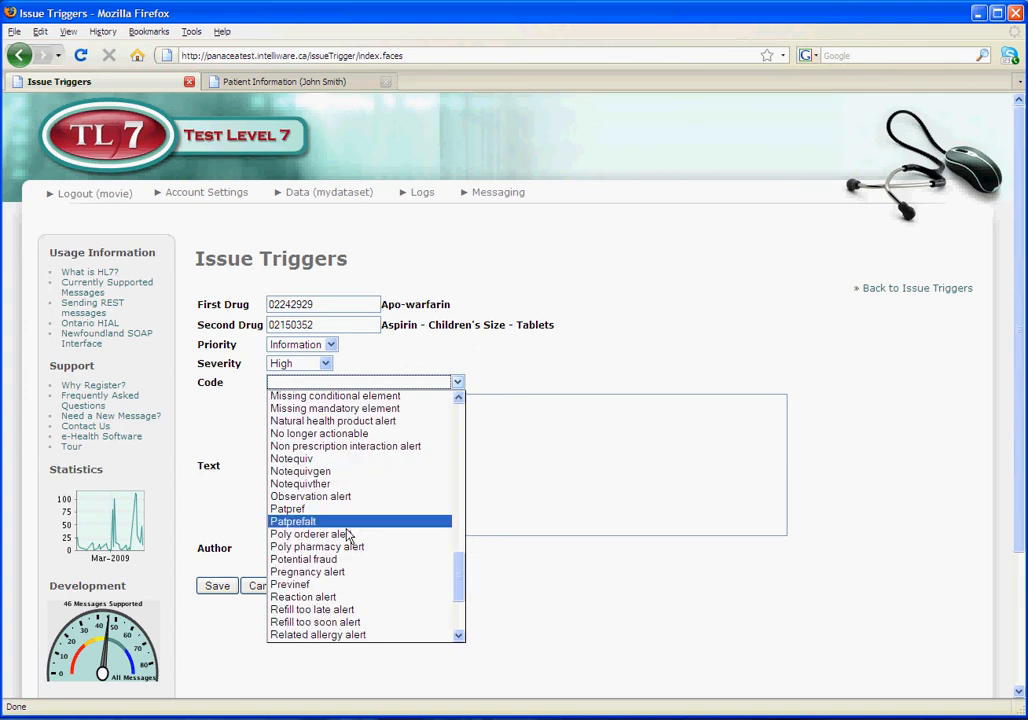
{"action": "left_click", "coordinate": [339, 596]}
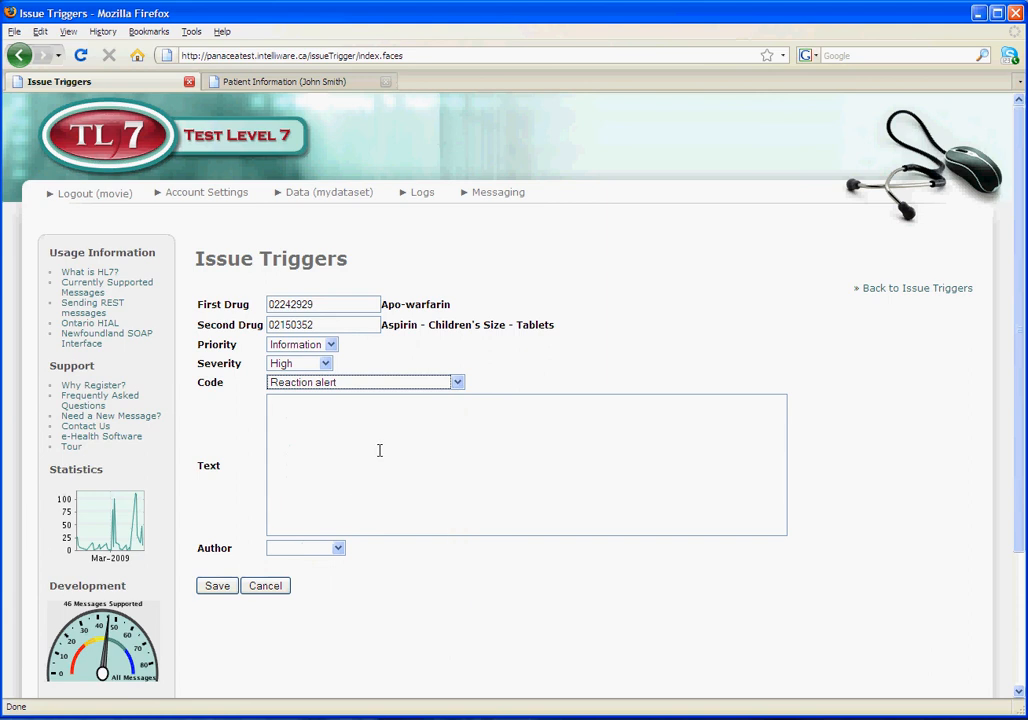
Step: Enter the trigger text "These drugs interact", choose the second person in the dataset as author, and save the issue trigger
{"action": "left_click", "coordinate": [452, 417]}
{"action": "type", "text": "These drugs"}
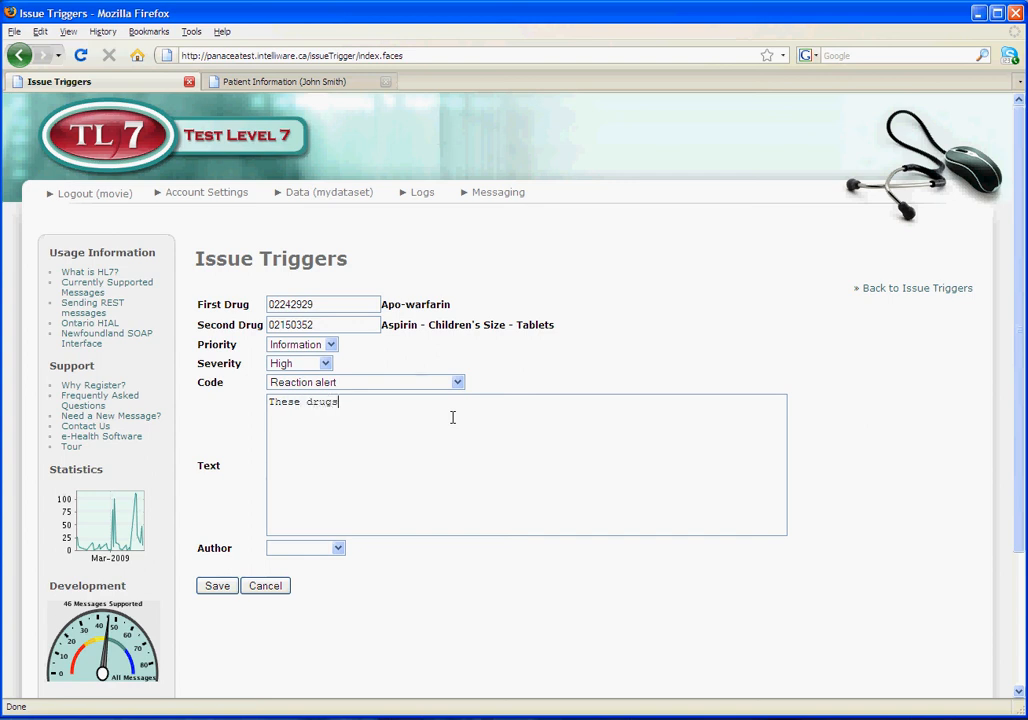
{"action": "type", "text": " interact"}
{"action": "left_click", "coordinate": [339, 549]}
{"action": "left_click", "coordinate": [333, 578]}
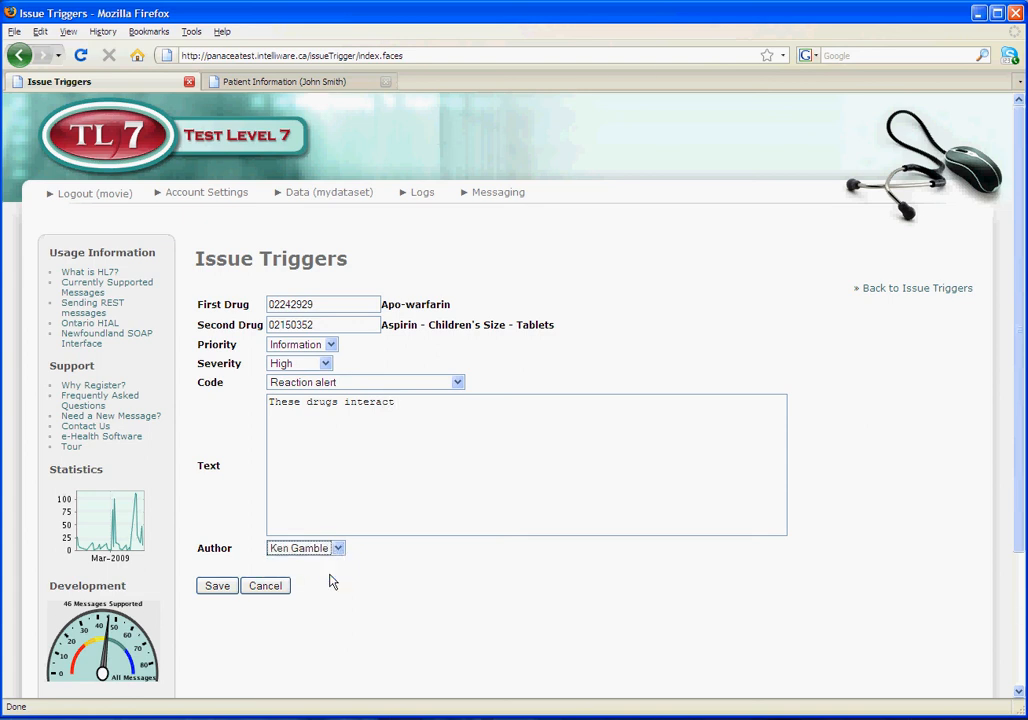
{"action": "left_click", "coordinate": [229, 590]}
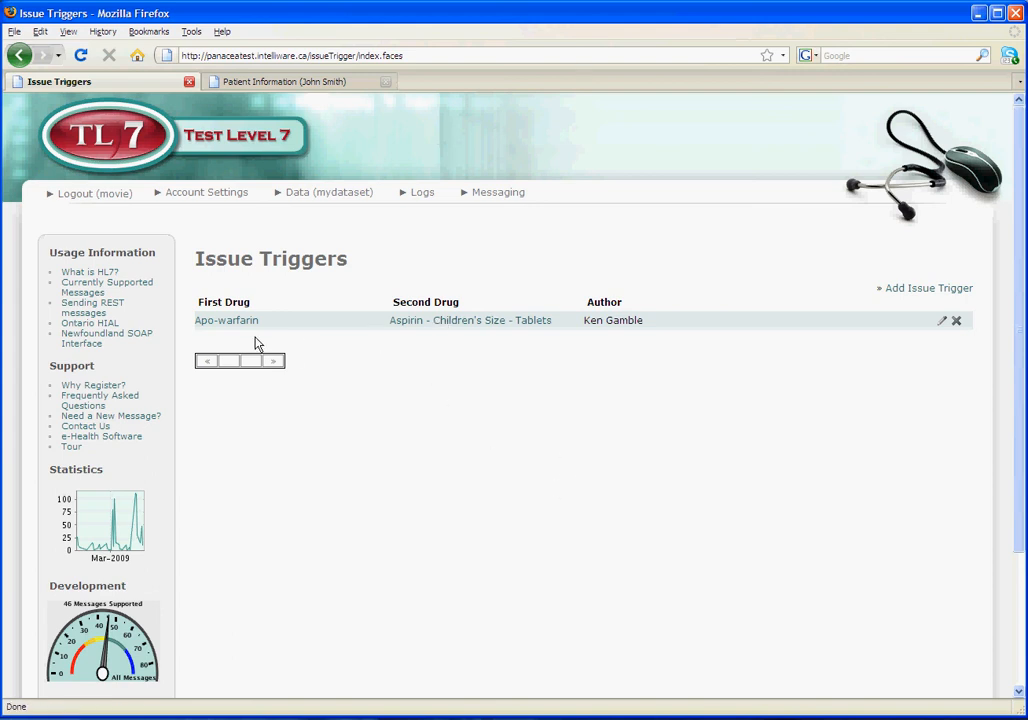
Step: Open the saved issue trigger's details and review its priority, severity, code and text
{"action": "left_click", "coordinate": [489, 321]}
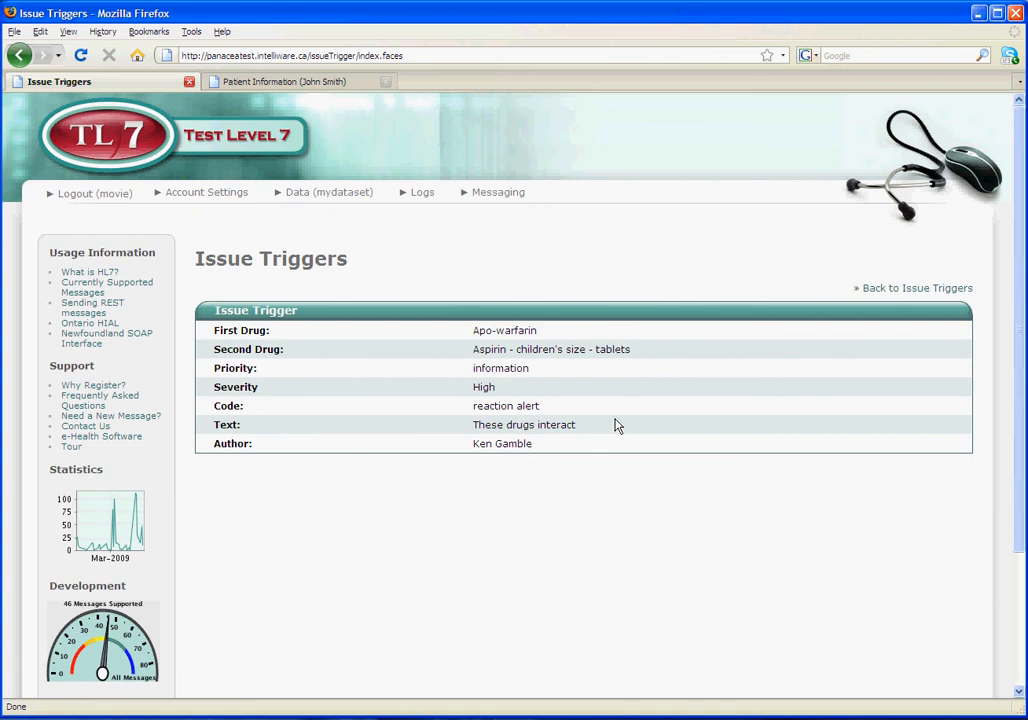
{"action": "left_click_drag", "start_coordinate": [615, 425], "coordinate": [208, 374]}
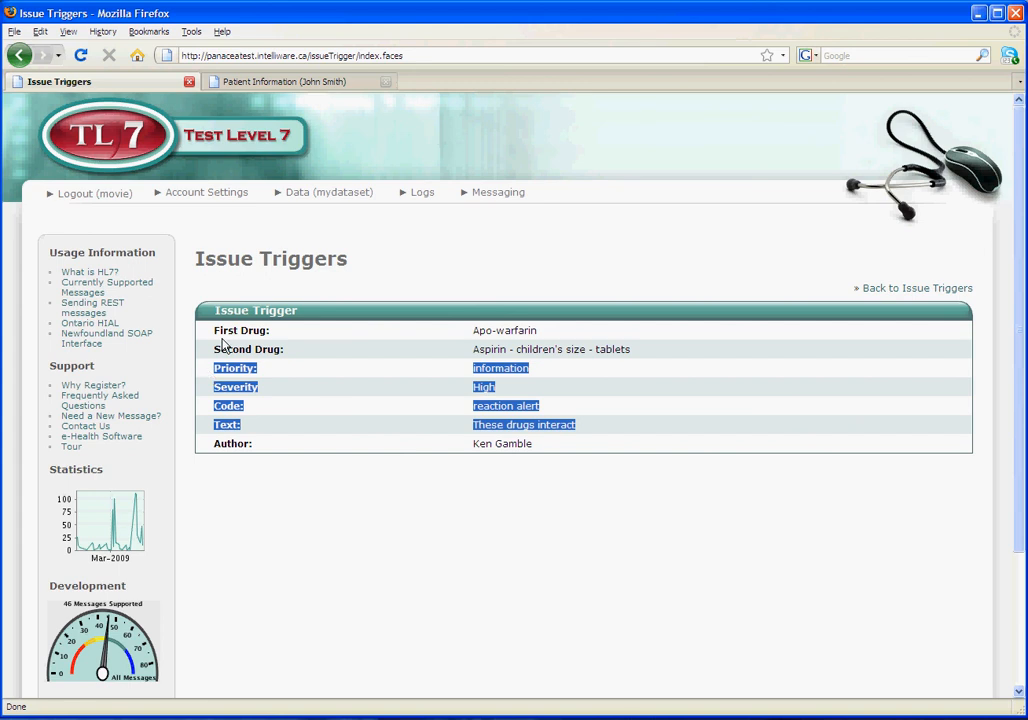
{"action": "left_click", "coordinate": [479, 535]}
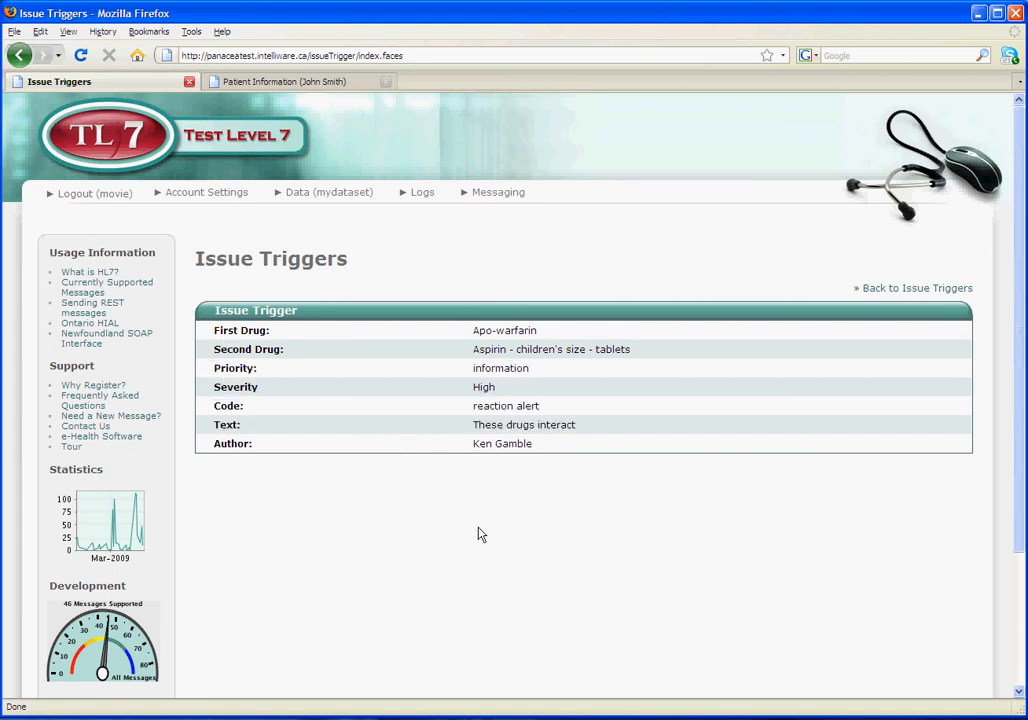